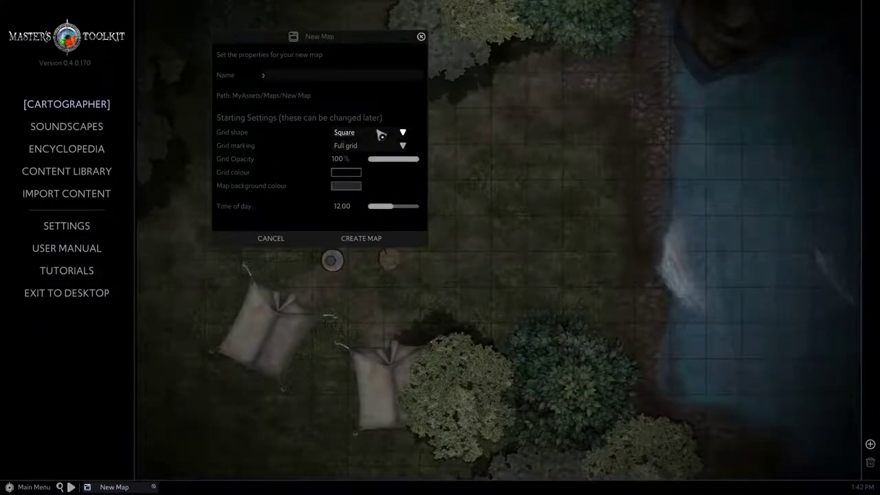
Leave the new map's grid shape on Square and choose No grid for grid marking
left_click(380, 138)
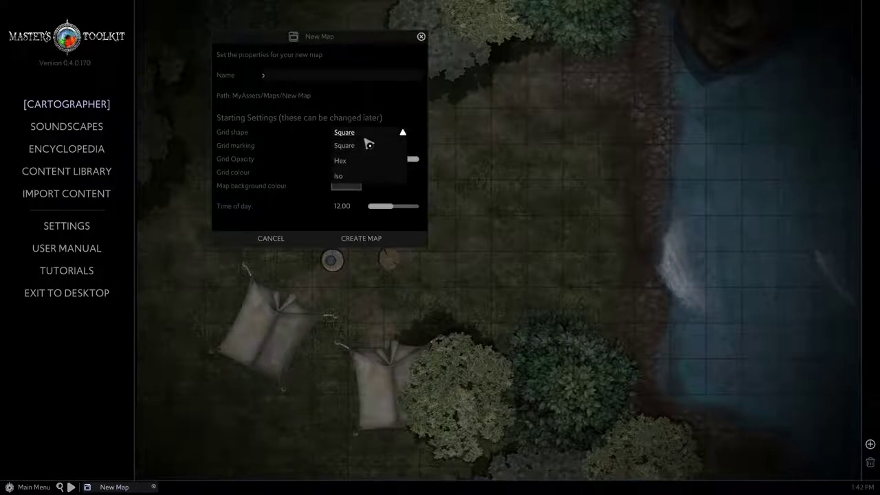
left_click(367, 145)
left_click(355, 147)
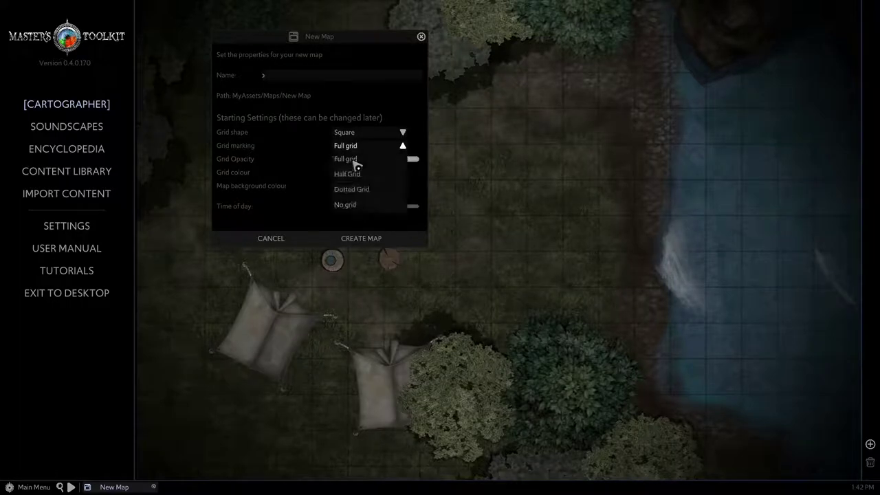
left_click(347, 206)
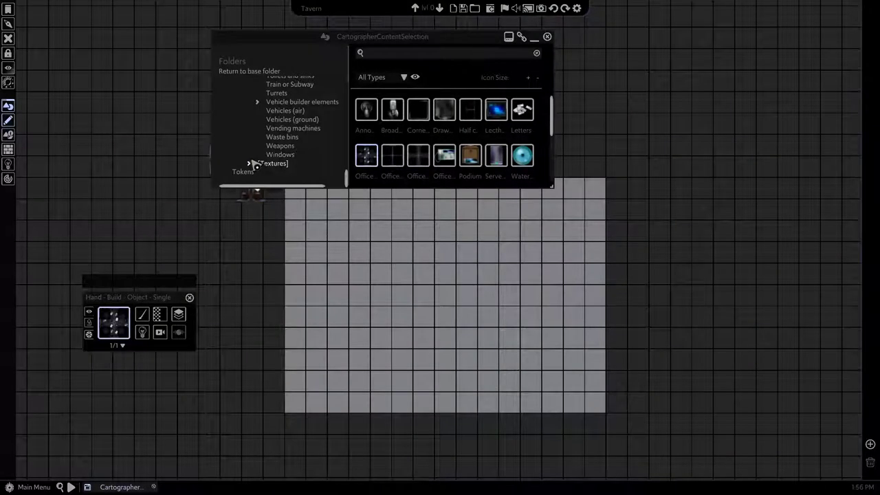
Paint the cracked asphalt texture from Textures > Asphalt across the light map area
left_click(249, 164)
left_click(280, 140)
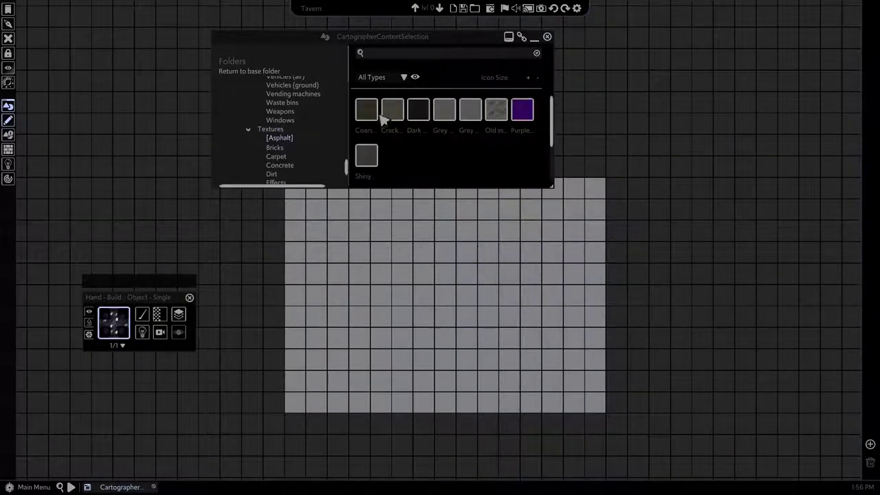
left_click(393, 116)
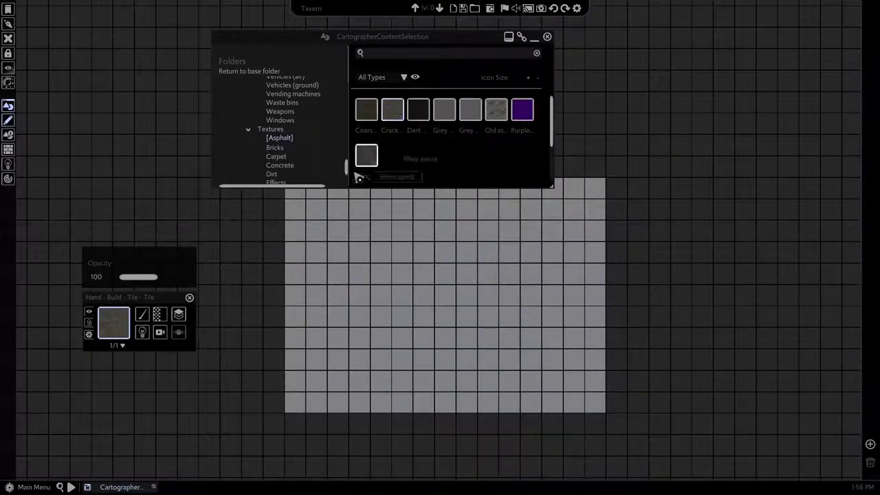
left_click_drag(327, 232, 641, 442)
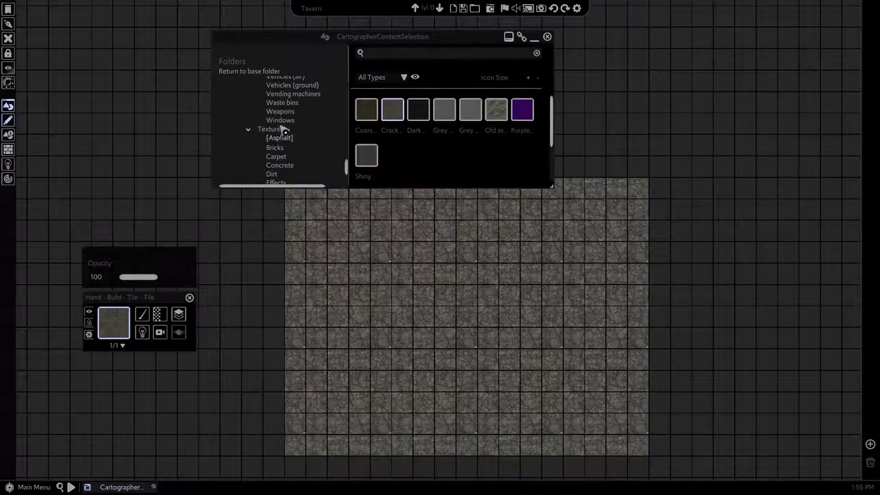
scroll(285, 132, "up", 10)
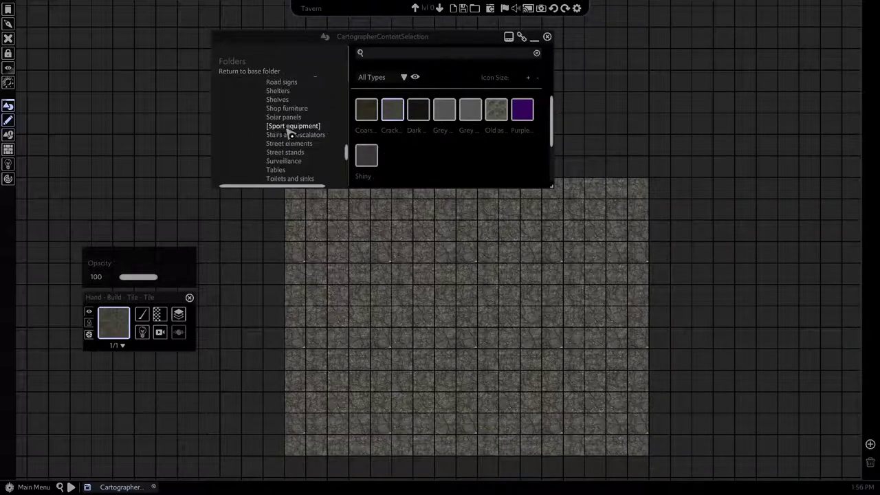
scroll(290, 135, "up", 10)
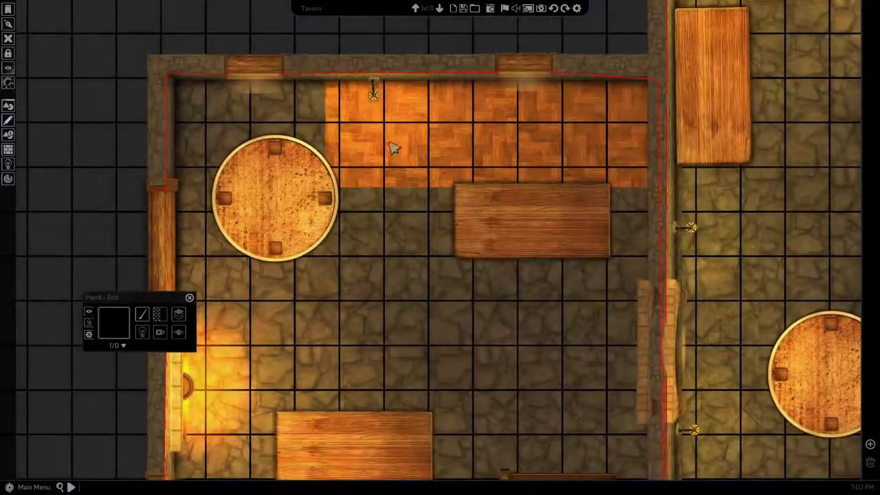
Turn on the Flicker effect for the wall light at the top of the tavern
right_click(375, 95)
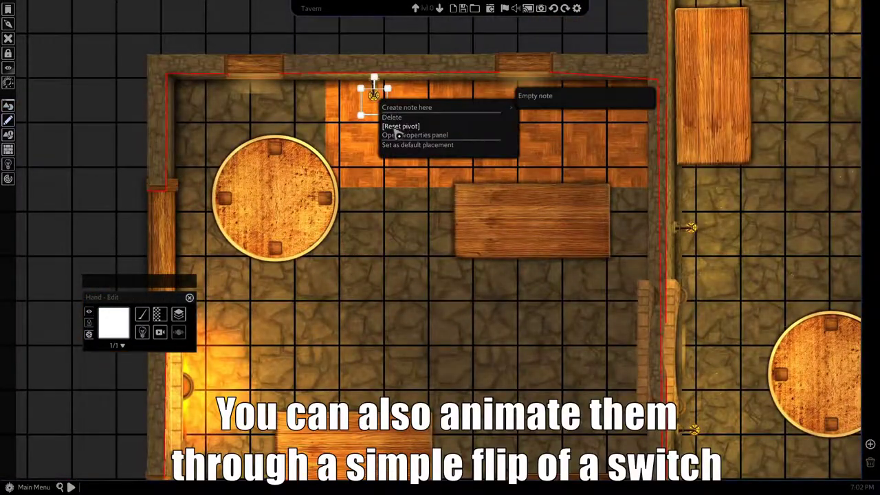
left_click(159, 332)
mouse_move(246, 393)
mouse_move(337, 383)
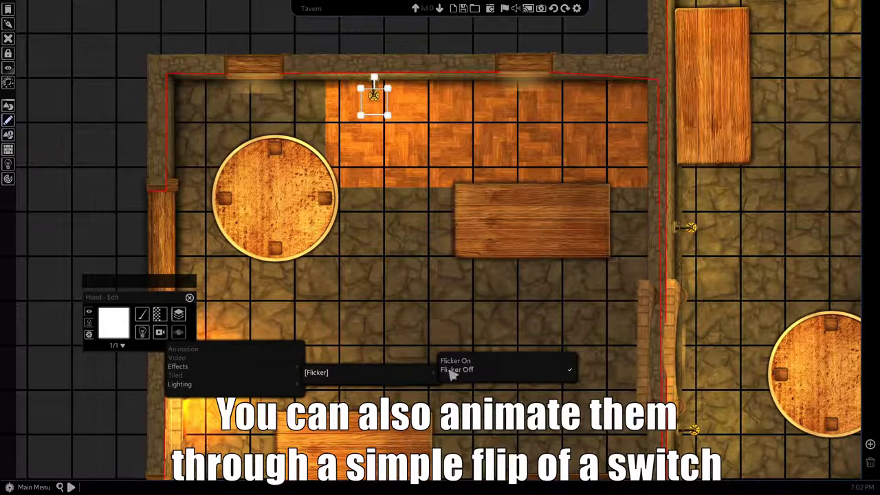
Select the right-hand tavern area, then pan toward it and zoom out
left_click(581, 295)
left_click(718, 278)
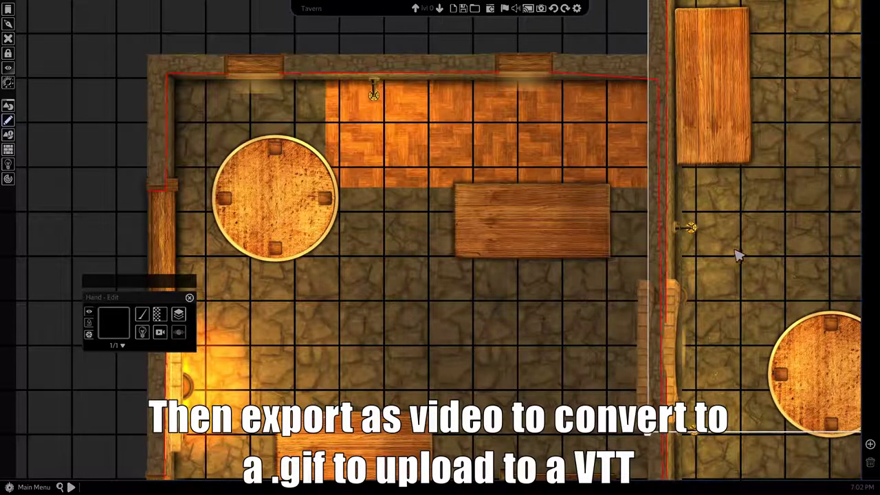
left_click(699, 245)
left_click(700, 245)
key("Right")
key("Down")
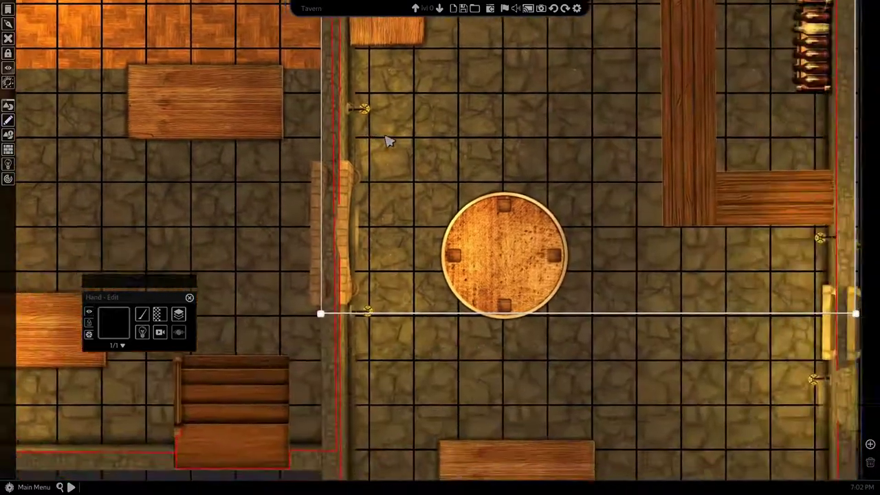
scroll(504, 235, "down", 3)
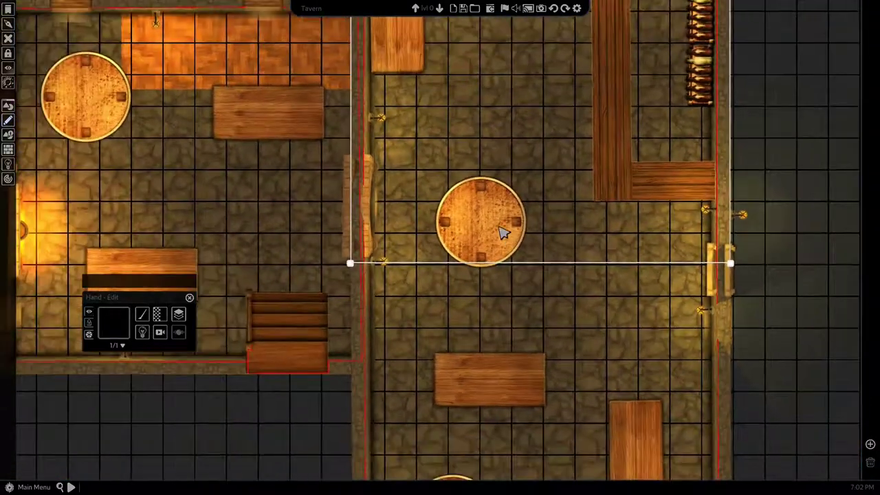
scroll(504, 235, "down", 3)
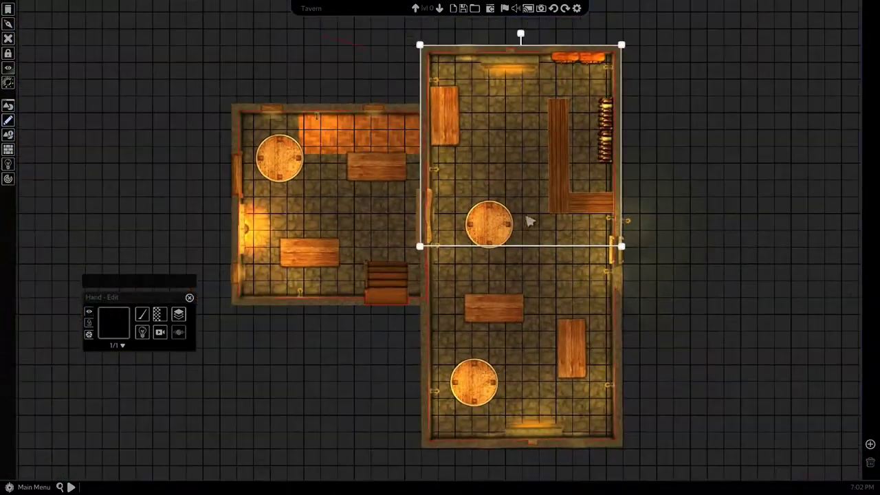
Clear the current selection on the tavern map
left_click(670, 208)
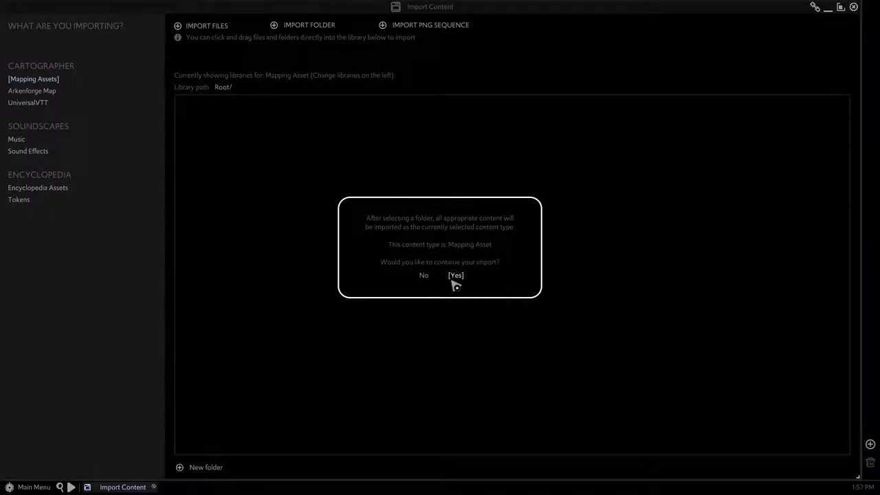
Close the Import Content window and briefly check the map settings
left_click(855, 7)
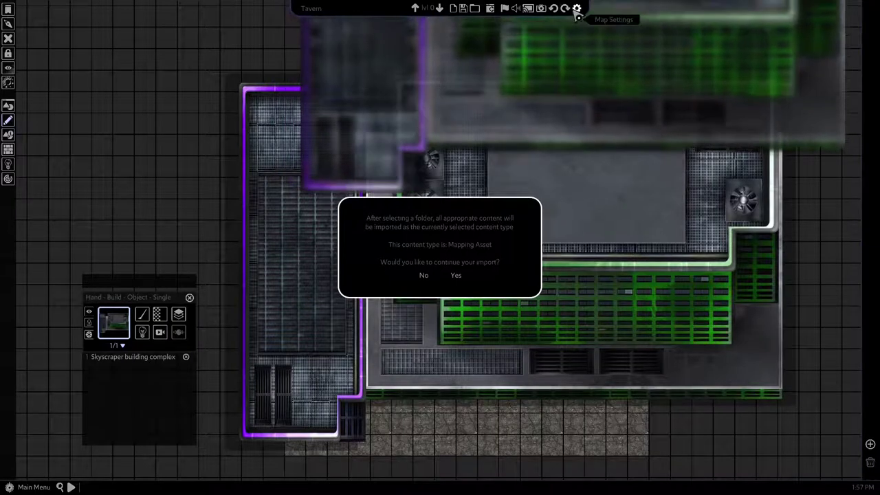
left_click(576, 12)
left_click(499, 33)
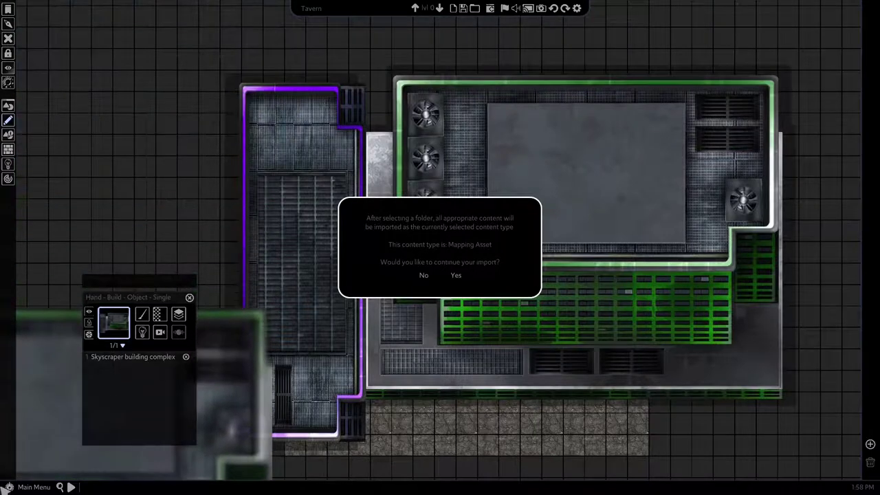
Exit the toolkit to the desktop, saving the Tavern map first
left_click(10, 486)
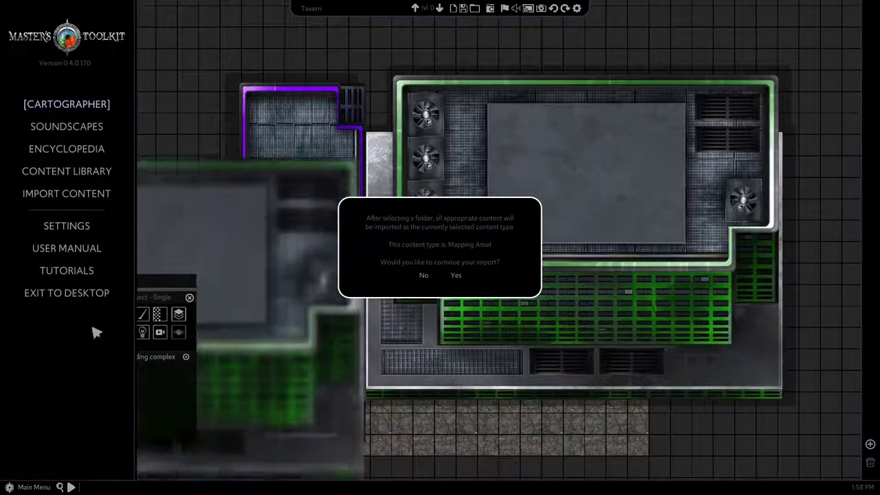
left_click(84, 294)
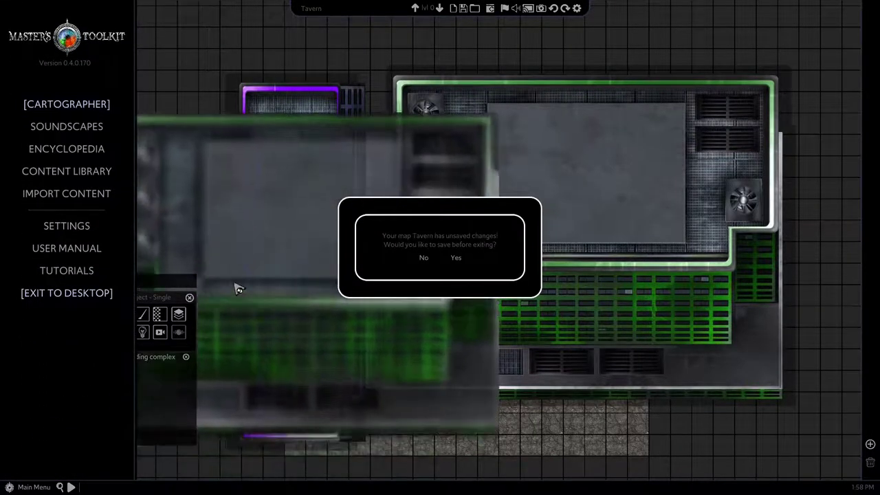
left_click(455, 259)
left_click(456, 272)
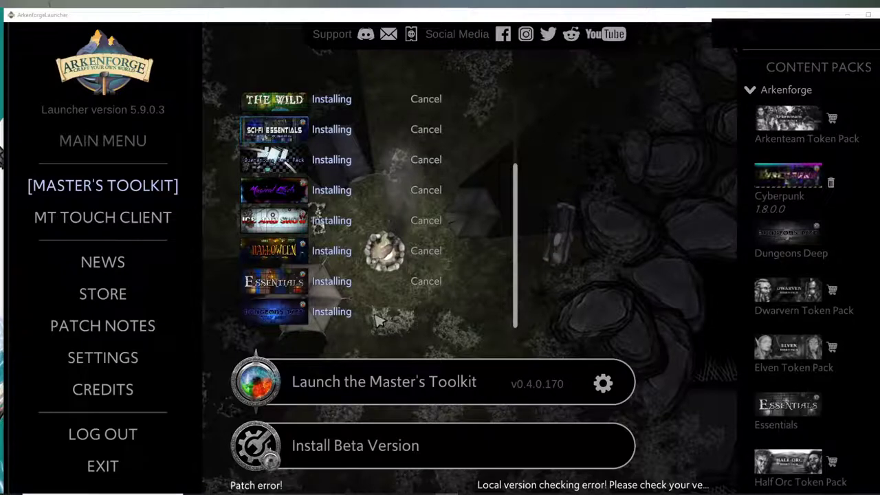
mouse_move(517, 283)
left_mouse_down()
mouse_move(512, 141)
mouse_move(514, 289)
left_mouse_up()
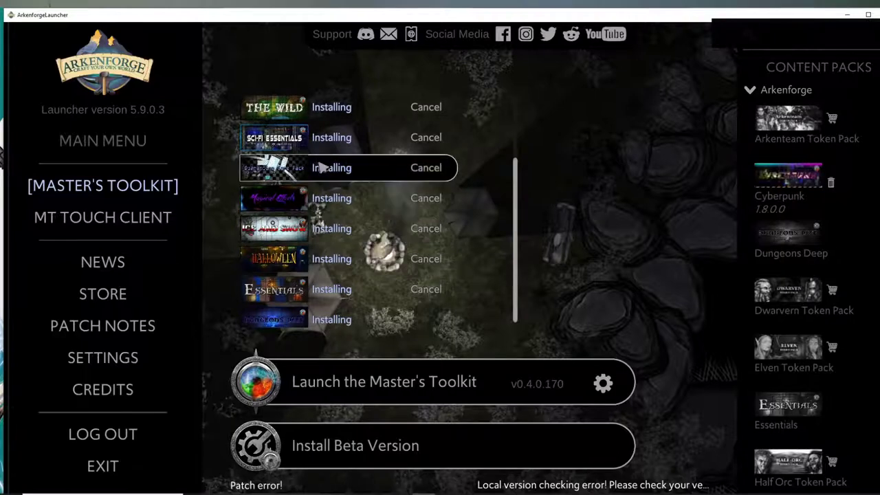
scroll(343, 222, "up", 4)
scroll(342, 228, "down", 4)
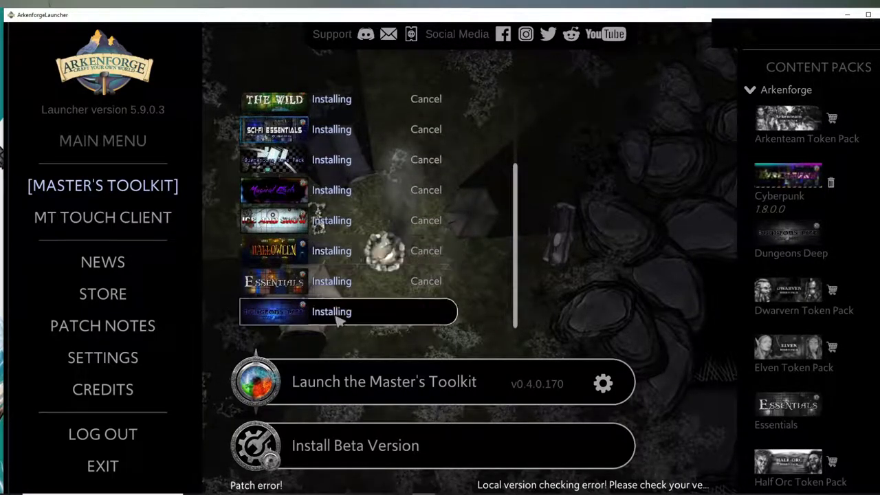
scroll(337, 322, "up", 3)
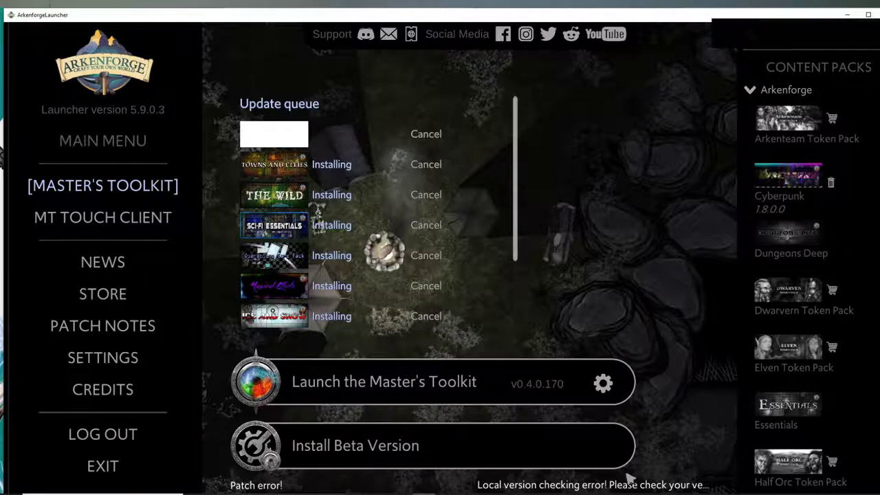
left_click(602, 383)
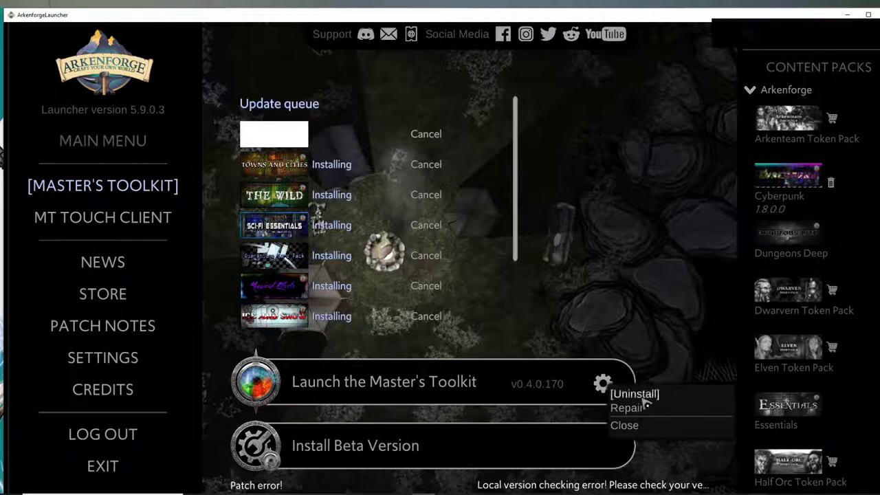
left_click(323, 162)
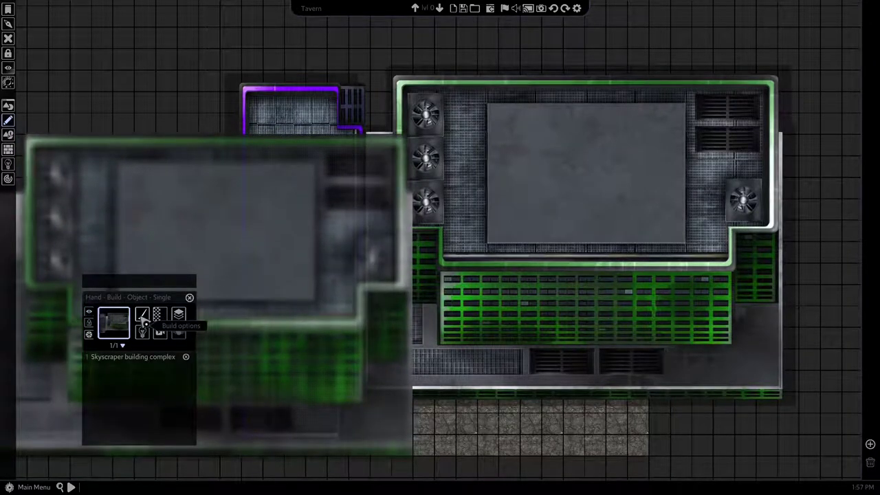
Check the skyscraper's placement choices, then bring up its appearance options menu
left_click(143, 321)
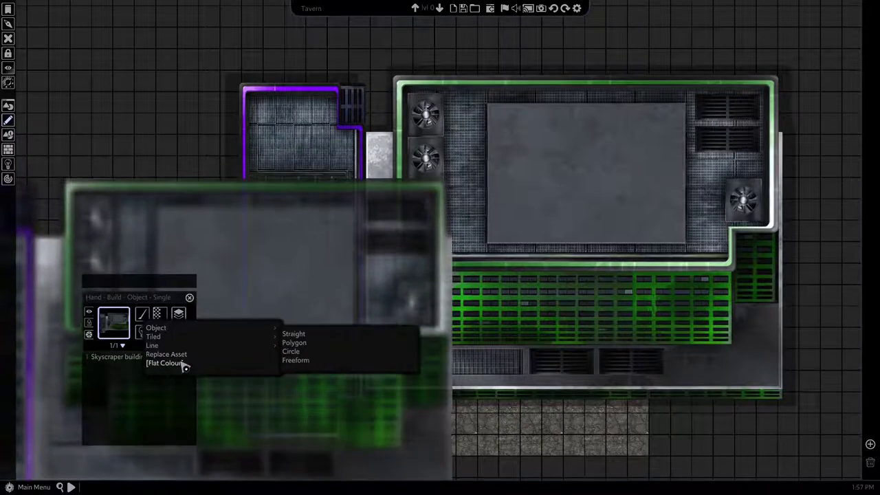
left_click(158, 313)
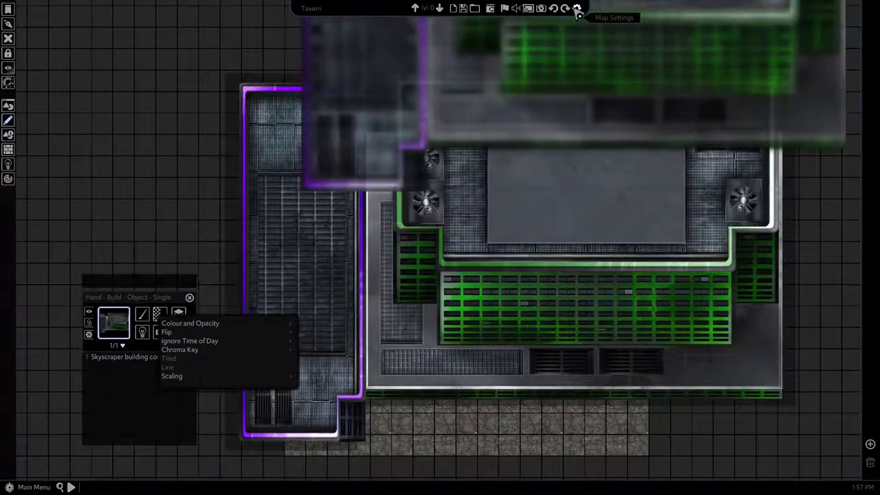
Review the Tavern map's settings and file info, then launch Import Content
left_click(577, 9)
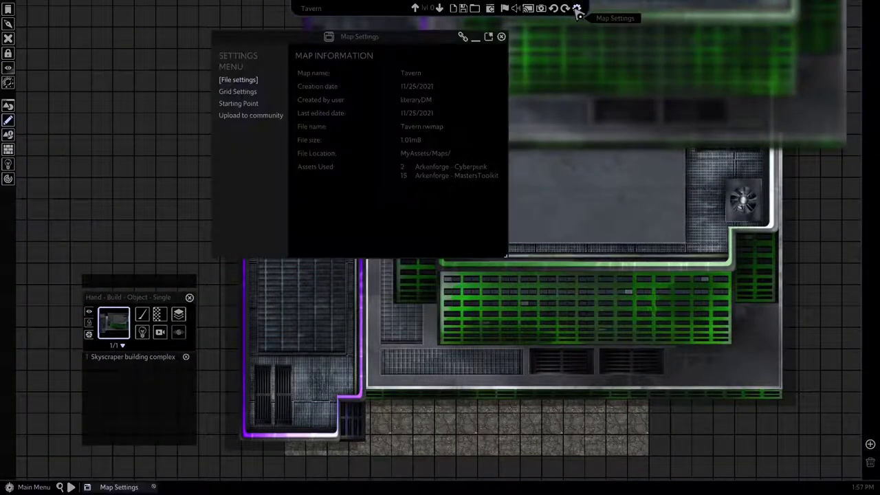
left_click(577, 9)
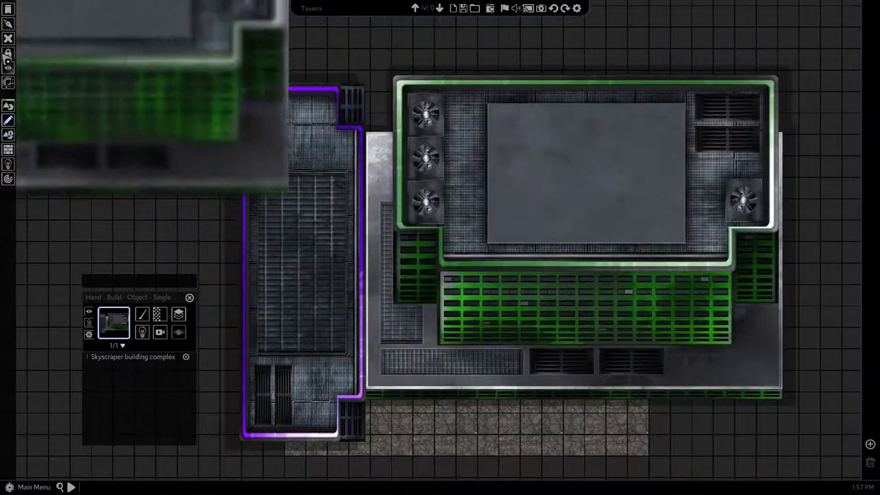
left_click(27, 487)
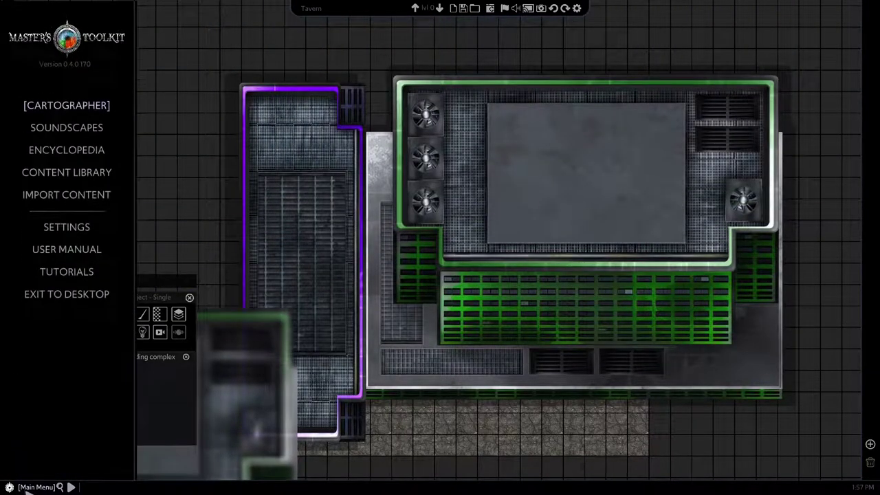
left_click(60, 196)
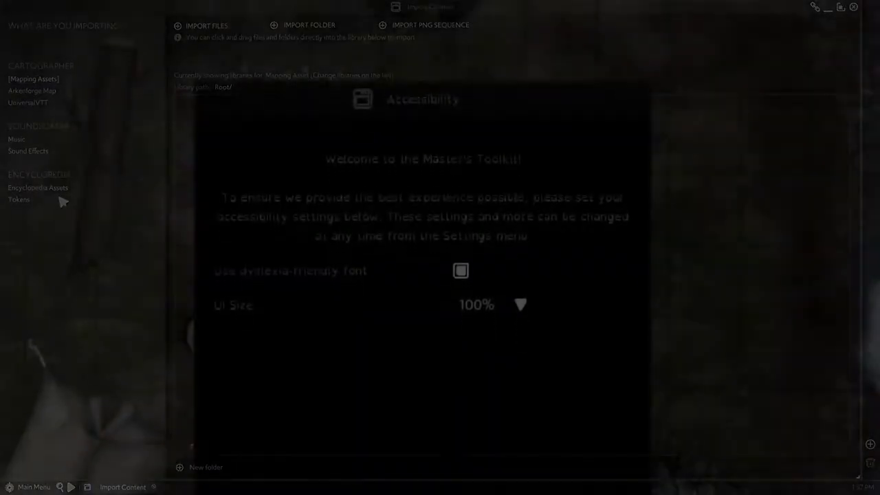